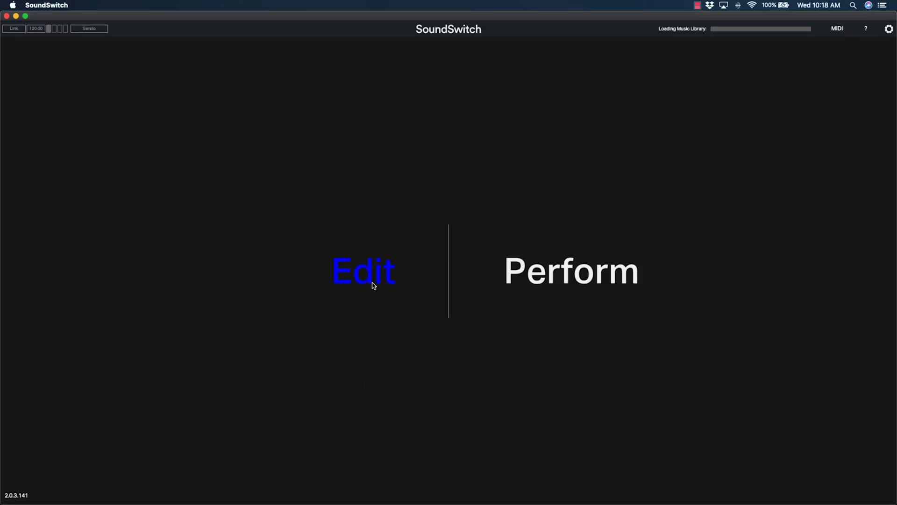
# Enter Edit mode and set Performance Mode to Decks 1-4 in Preferences
pyautogui.click(371, 285)
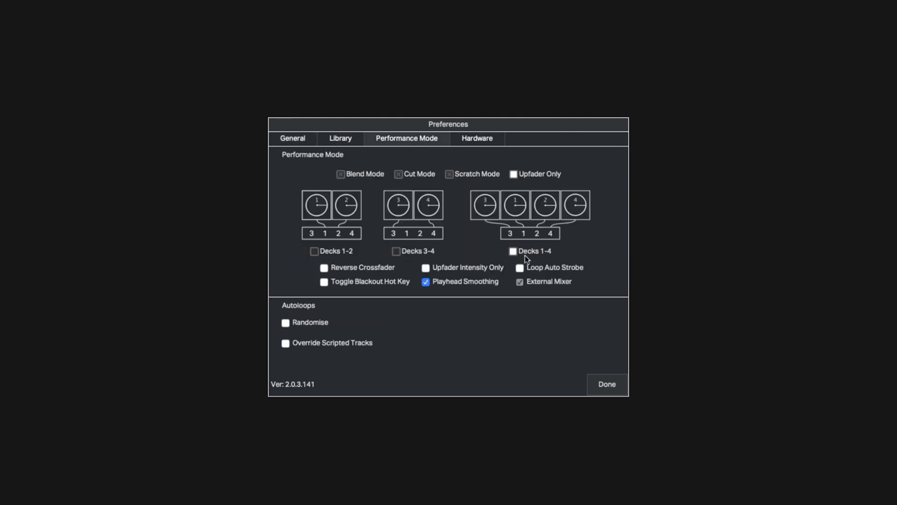
pyautogui.click(318, 253)
pyautogui.click(516, 253)
pyautogui.click(609, 388)
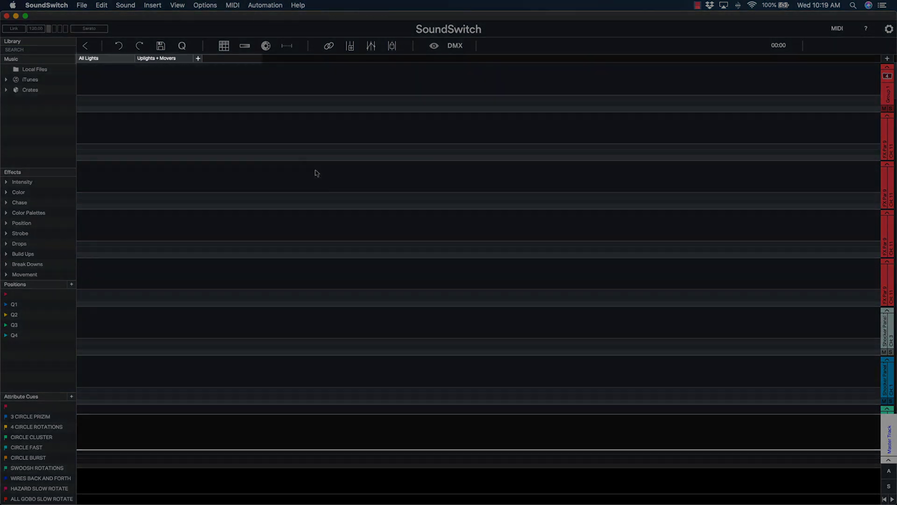
# Add a fixture group named DEMO, glance at Uplights + Movers, then select DEMO
pyautogui.click(198, 57)
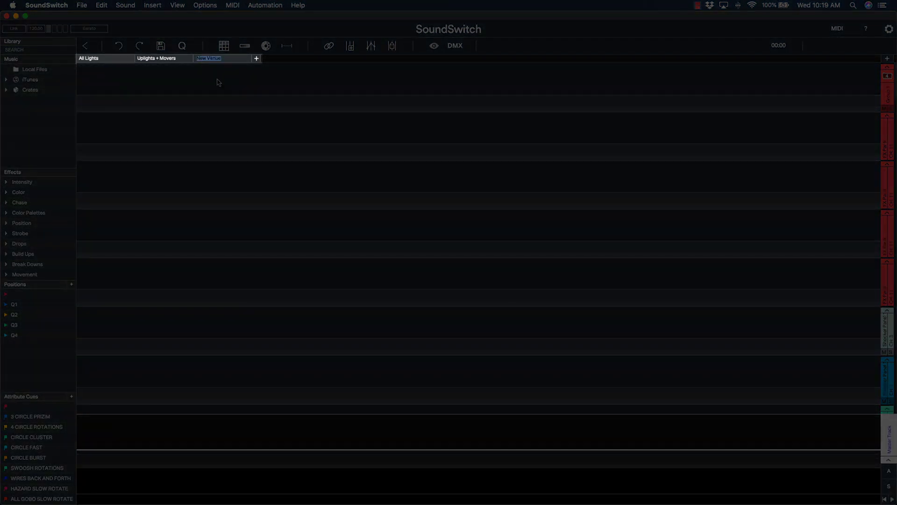
pyautogui.write('DEMO')
pyautogui.press('Return')
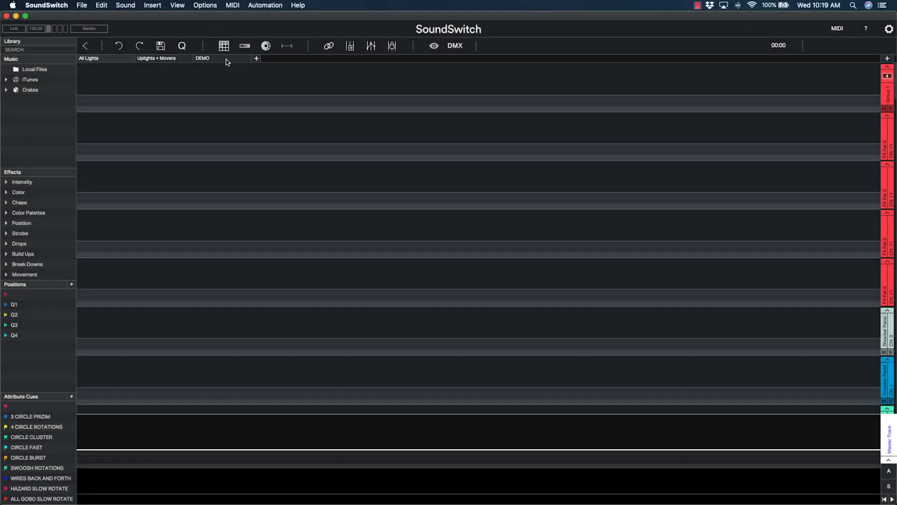
pyautogui.click(180, 60)
pyautogui.click(183, 60)
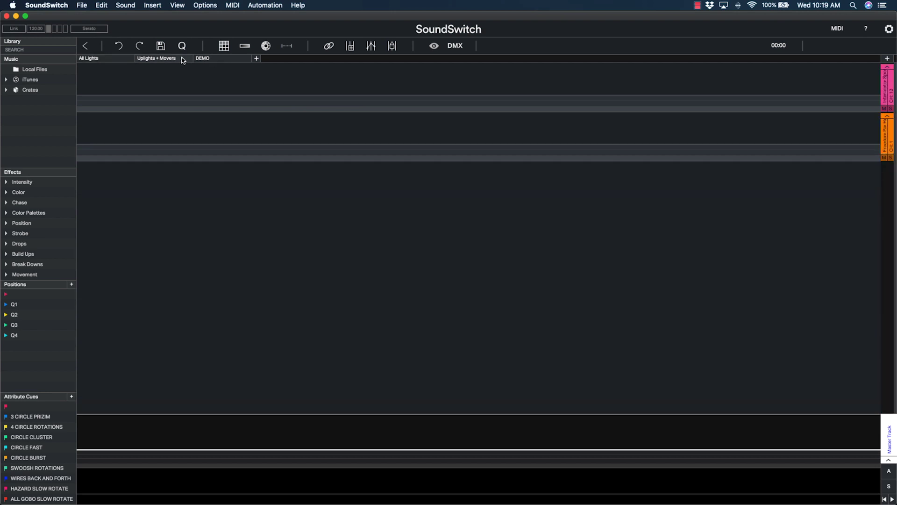
pyautogui.click(215, 61)
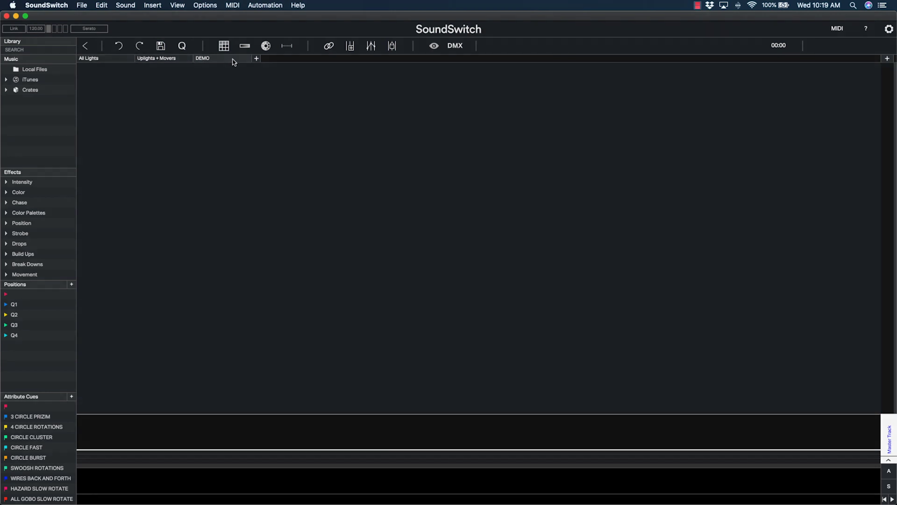
pyautogui.click(887, 59)
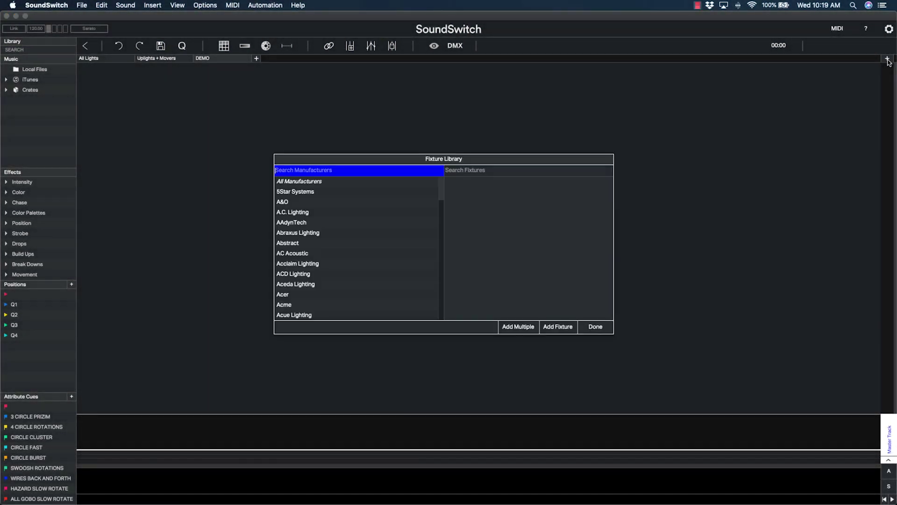
pyautogui.click(321, 263)
pyautogui.scroll(-3, 322, 264)
pyautogui.click(321, 265)
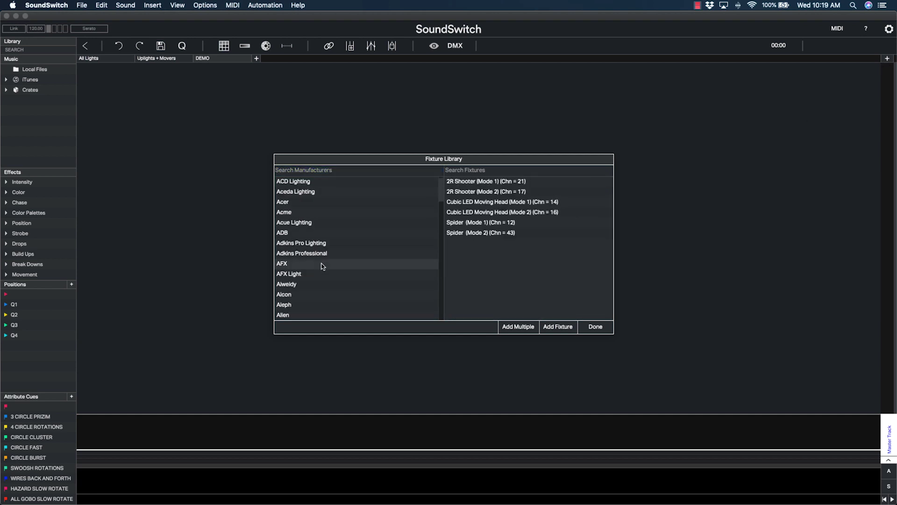
pyautogui.scroll(-3, 322, 265)
pyautogui.click(321, 264)
pyautogui.click(596, 327)
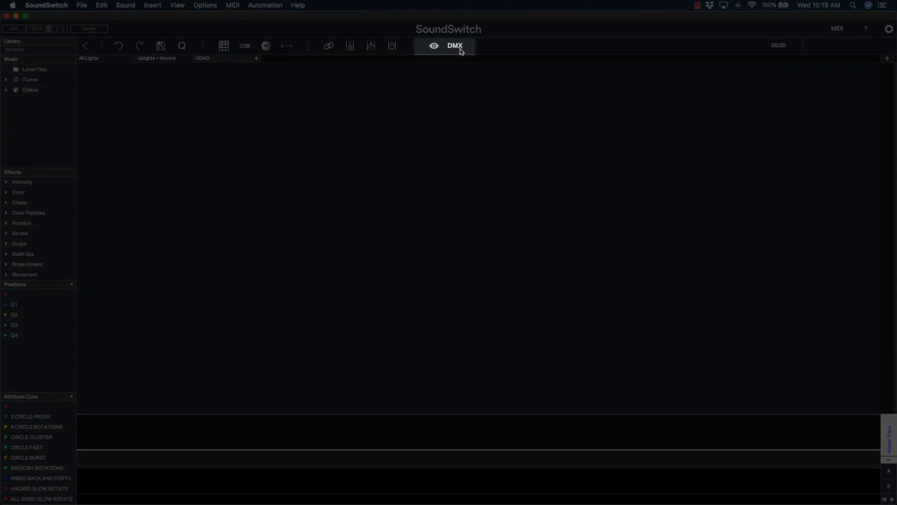
# Patch a Gamut Par H7 at DMX address 1 from the fixture library
pyautogui.click(461, 49)
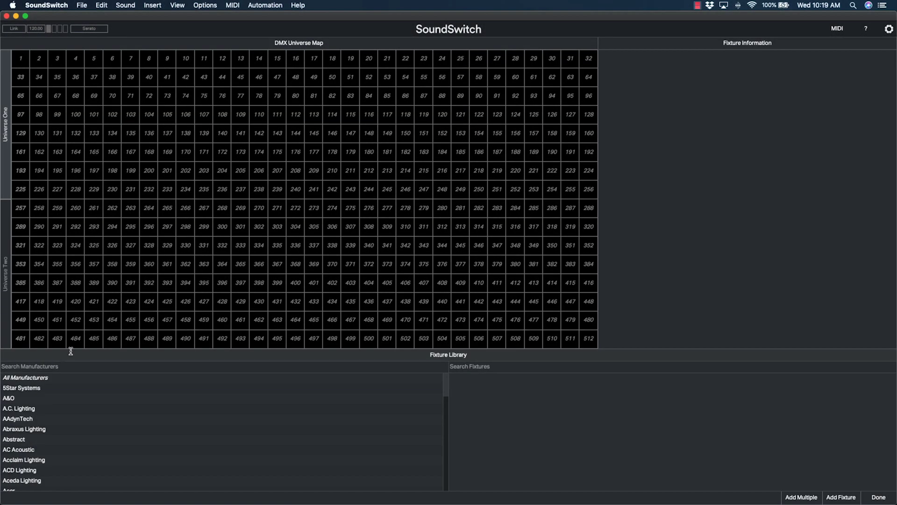
pyautogui.click(25, 380)
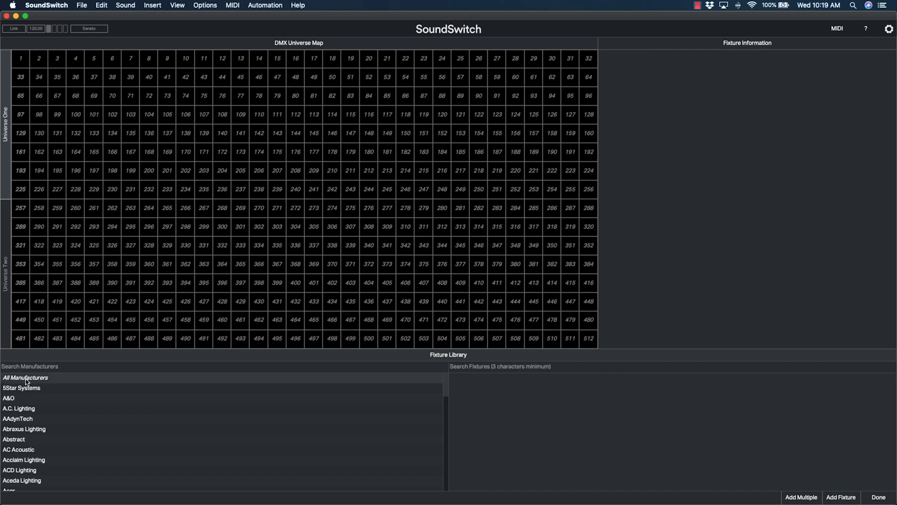
pyautogui.click(505, 367)
pyautogui.write('gamut')
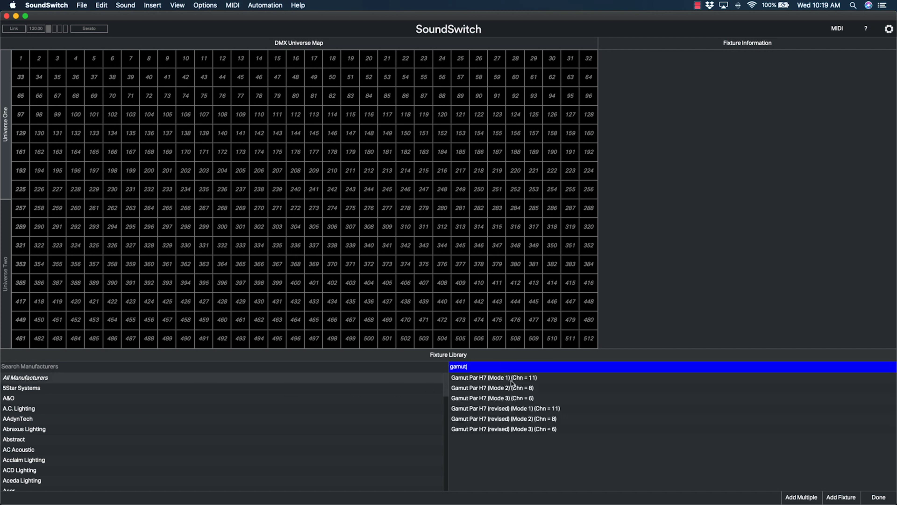
pyautogui.moveTo(510, 379); pyautogui.dragTo(21, 60)
# Patch the Intimidator Spot 360 at address 12 and the Freedom Par Hex-4 at address 26
pyautogui.click(477, 367)
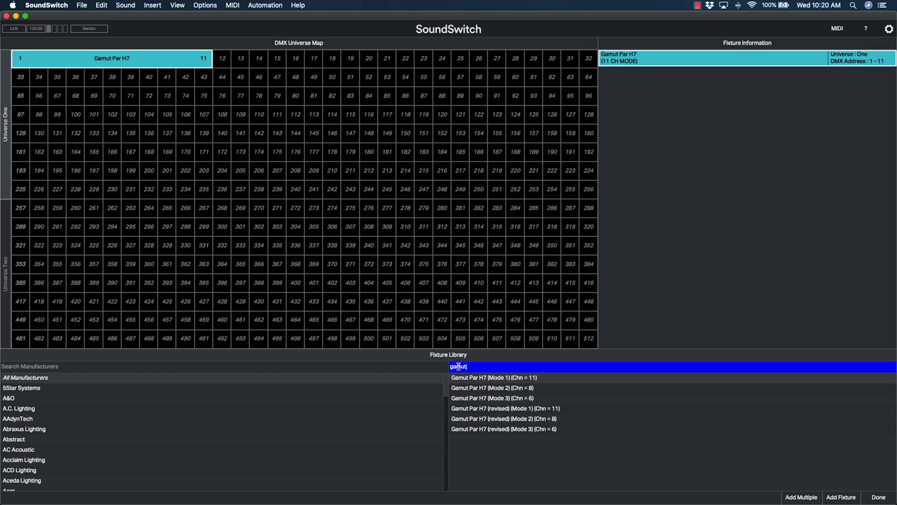
pyautogui.doubleClick(459, 366)
pyautogui.write('spot ')
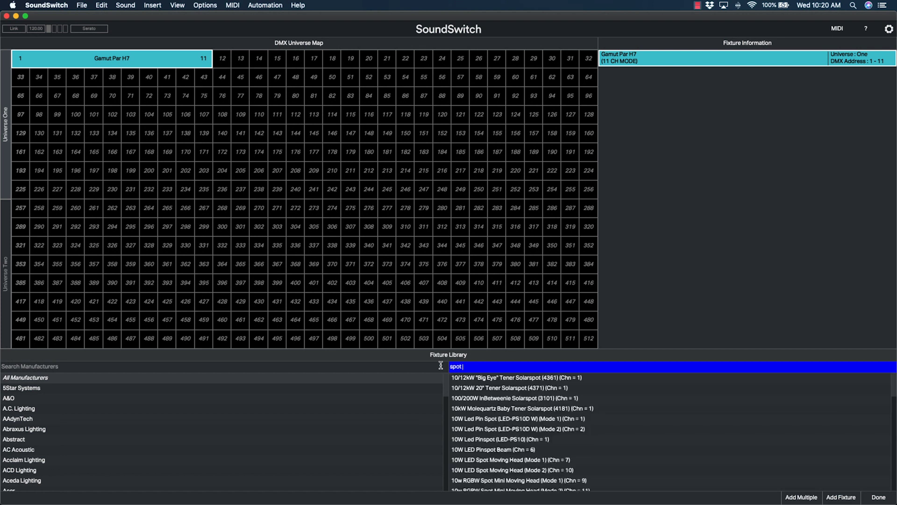
pyautogui.write('360')
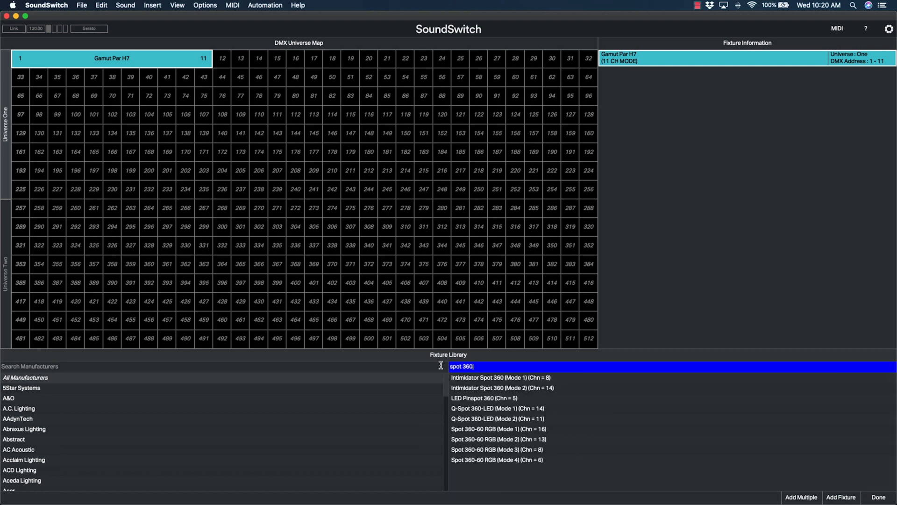
pyautogui.moveTo(514, 388); pyautogui.dragTo(218, 55)
pyautogui.click(477, 367)
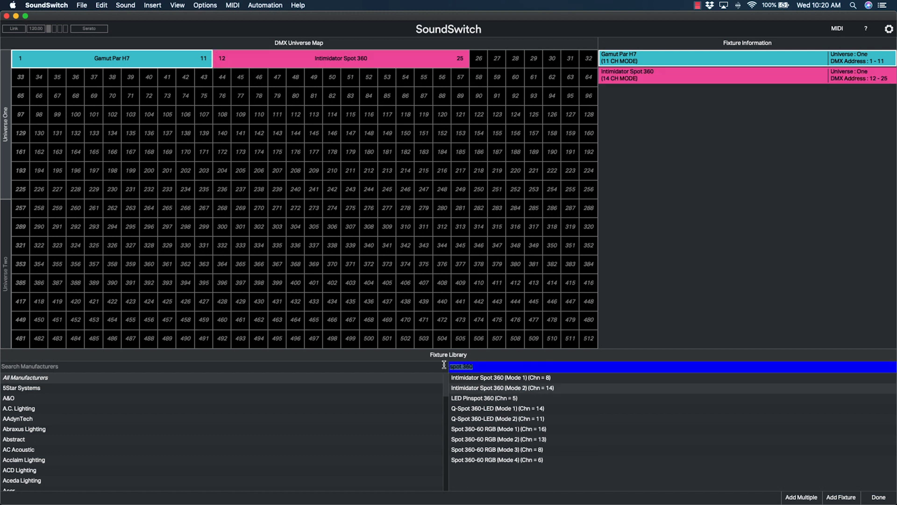
pyautogui.write('hex-4')
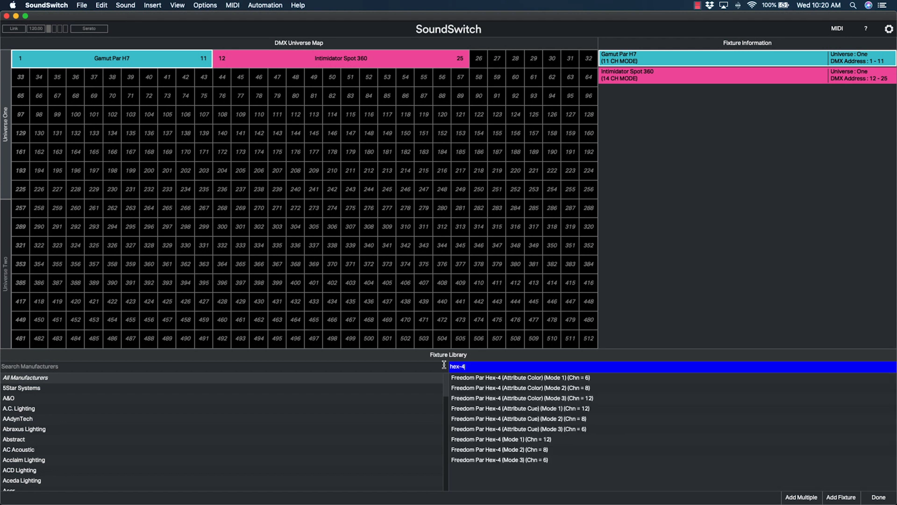
pyautogui.moveTo(514, 398); pyautogui.dragTo(482, 58)
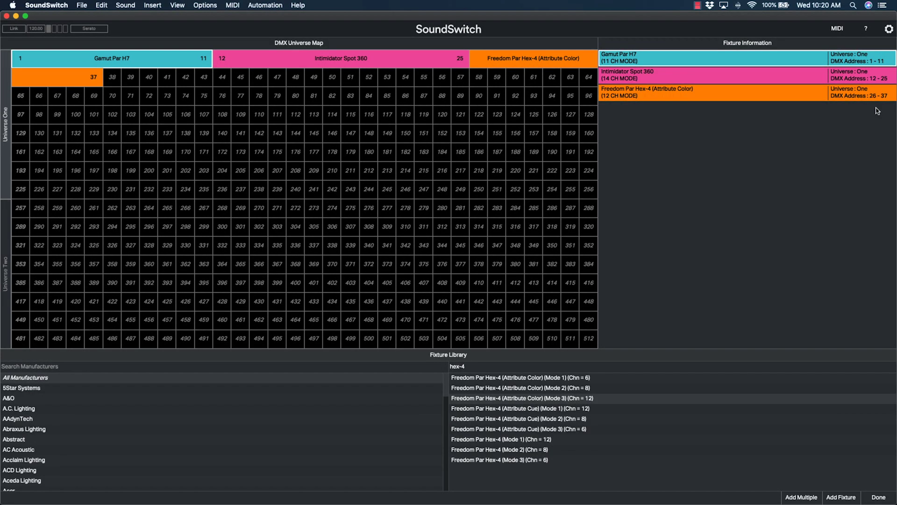
# Finish DMX patching, try the Full White override in MIDI settings, and return to the timeline
pyautogui.click(878, 497)
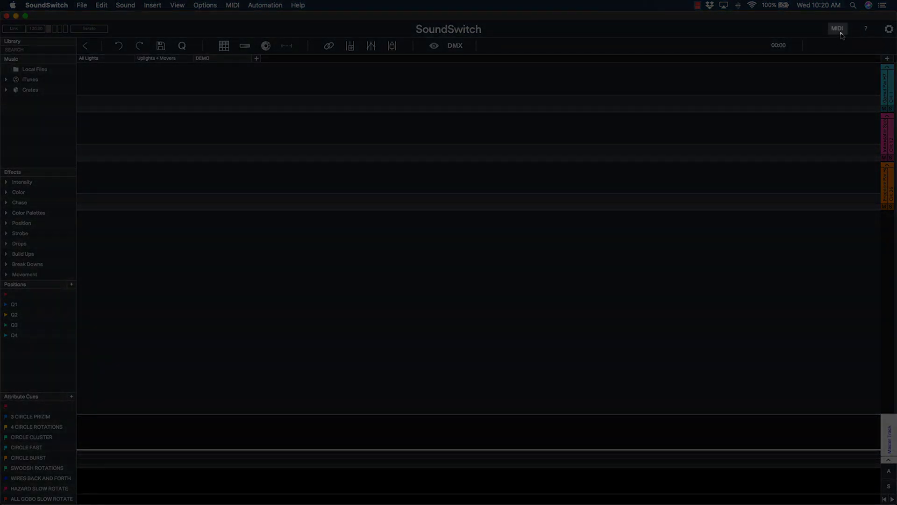
pyautogui.click(839, 30)
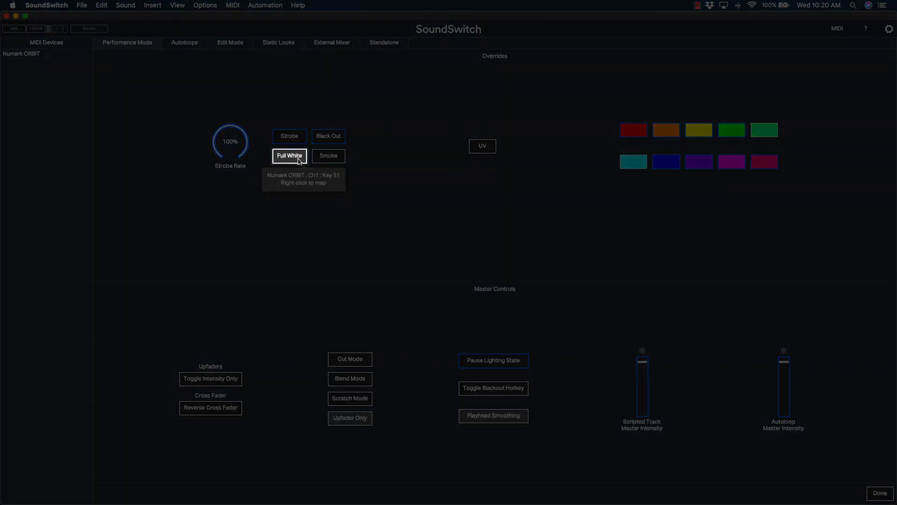
pyautogui.click(299, 159)
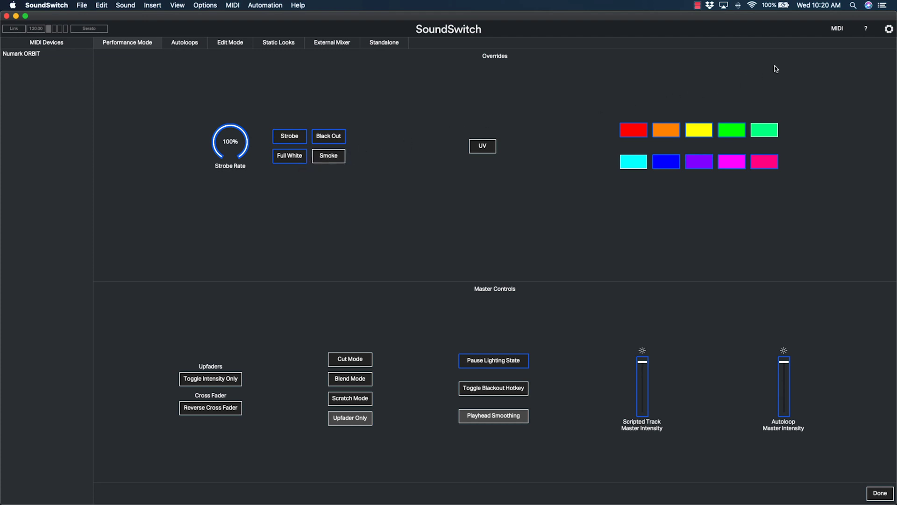
pyautogui.click(841, 33)
pyautogui.click(840, 32)
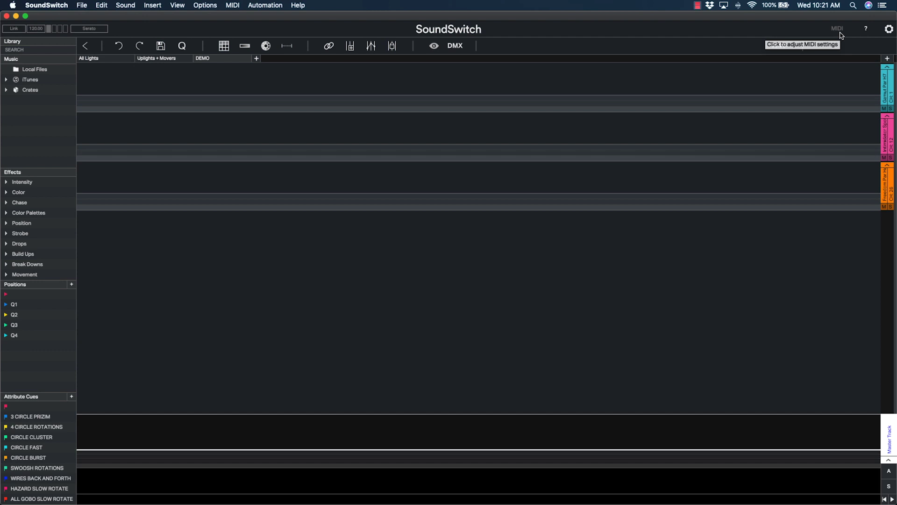
pyautogui.click(165, 59)
pyautogui.click(121, 61)
pyautogui.click(154, 61)
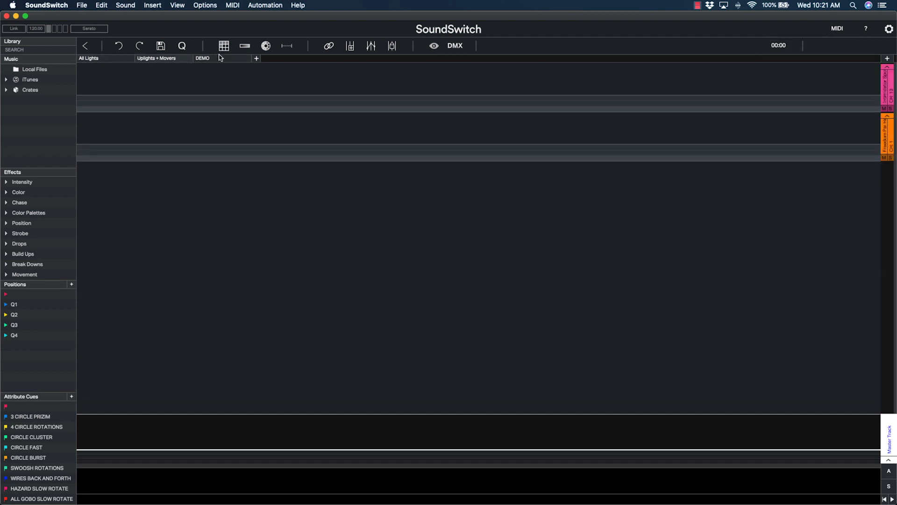
pyautogui.click(222, 59)
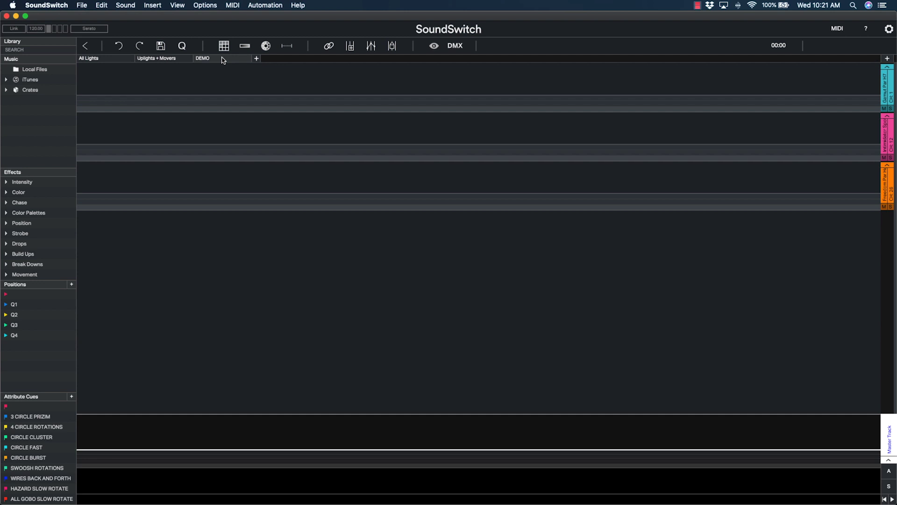
# Open the SoundSwitch demo crate and load Goin' Home into the lighting editor
pyautogui.click(6, 90)
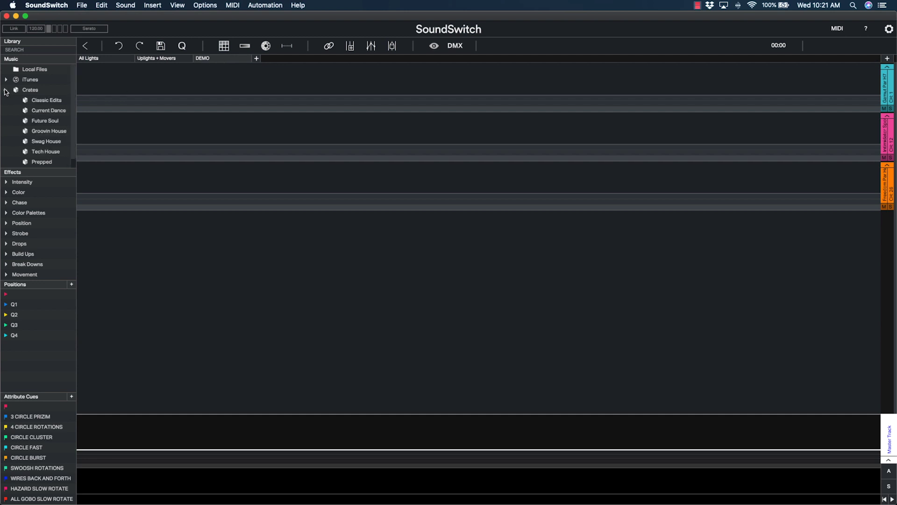
pyautogui.scroll(-1, 40, 140)
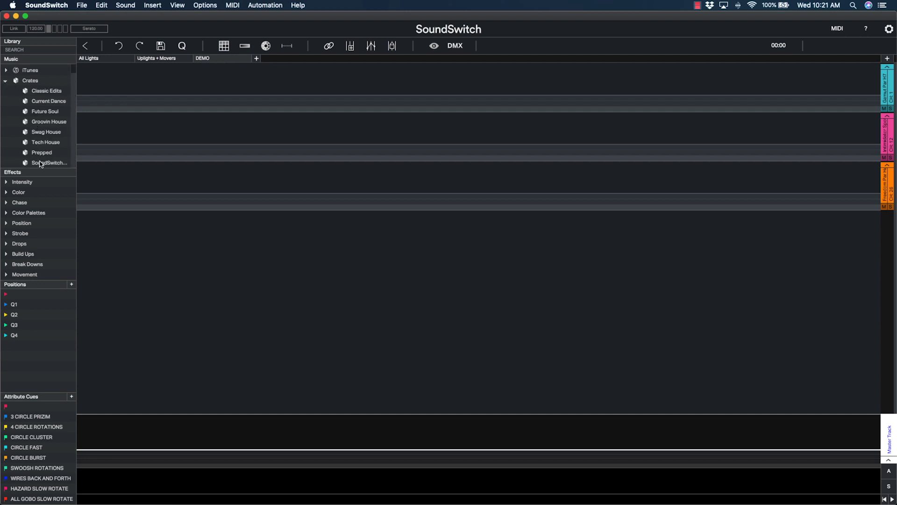
pyautogui.click(41, 164)
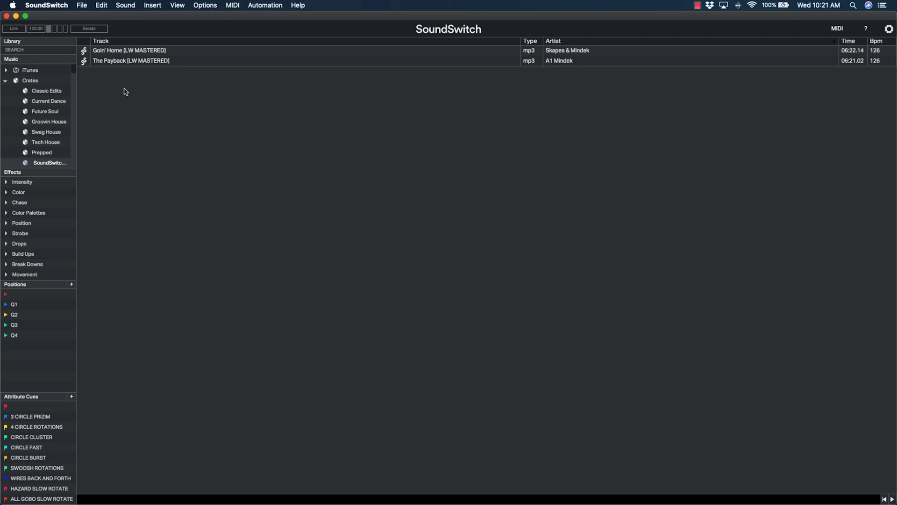
pyautogui.click(147, 55)
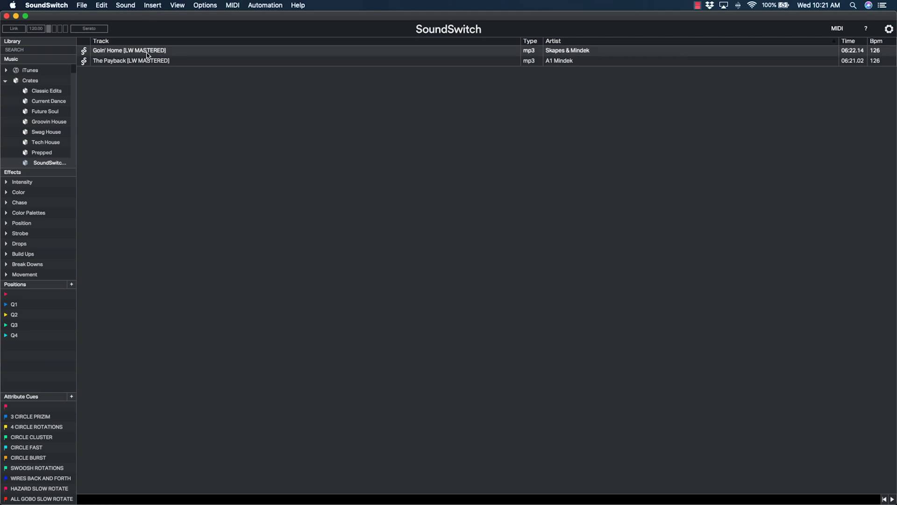
pyautogui.doubleClick(147, 51)
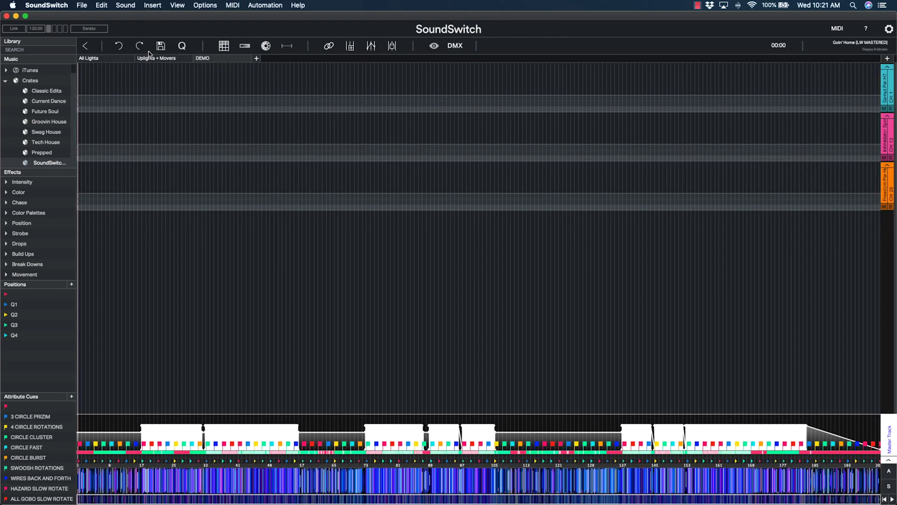
# Check the Automation menu, then go back to the track list and right-click the demo crate
pyautogui.click(261, 5)
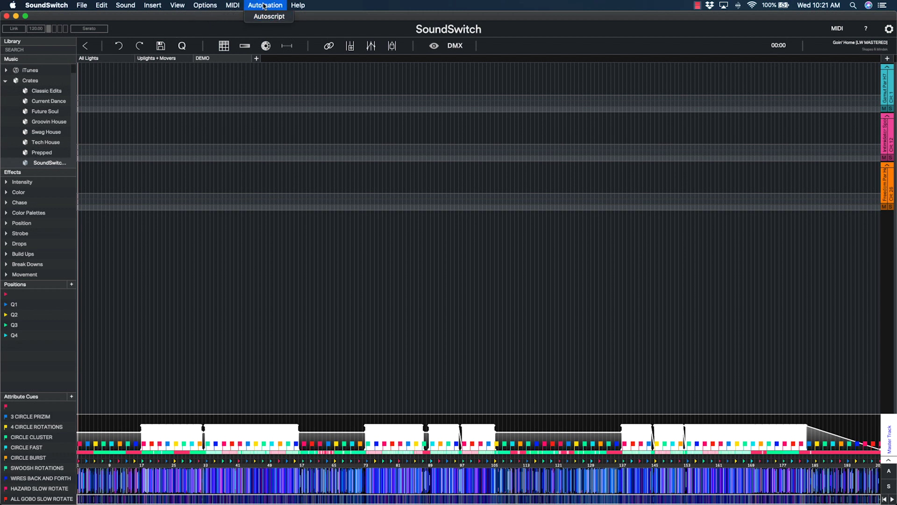
pyautogui.click(264, 6)
pyautogui.click(43, 164)
pyautogui.rightClick(42, 163)
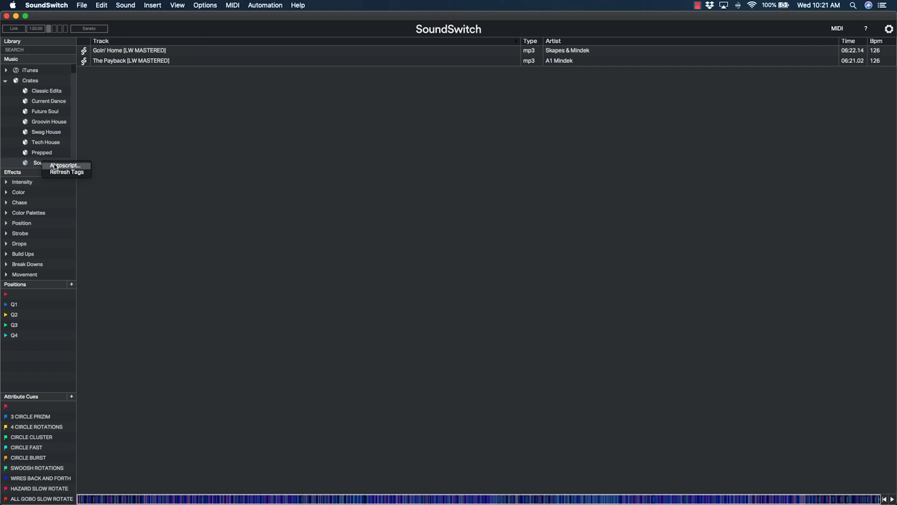
# Autoscript the crate with Bridge Intensity 73%, no custom colour theme, and all attribute cues
pyautogui.click(54, 166)
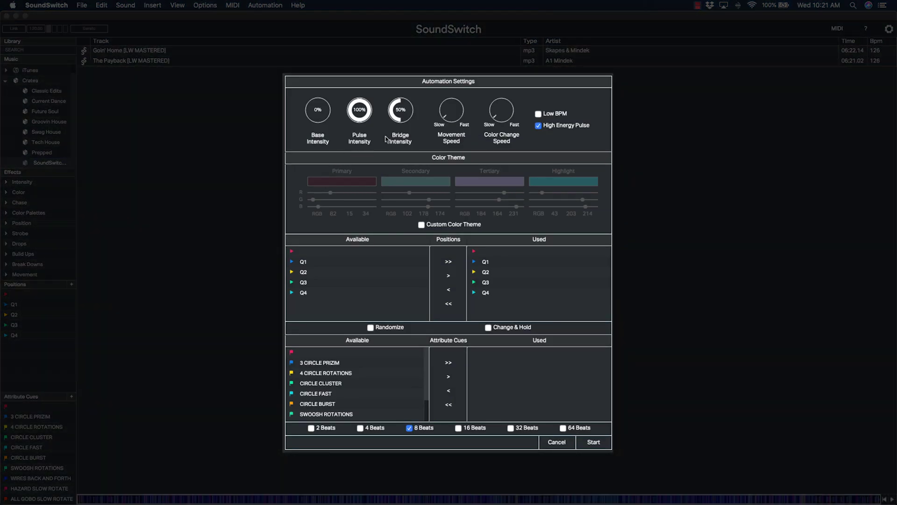
pyautogui.moveTo(408, 104); pyautogui.dragTo(504, 109)
pyautogui.click(464, 229)
pyautogui.click(464, 229)
pyautogui.click(451, 364)
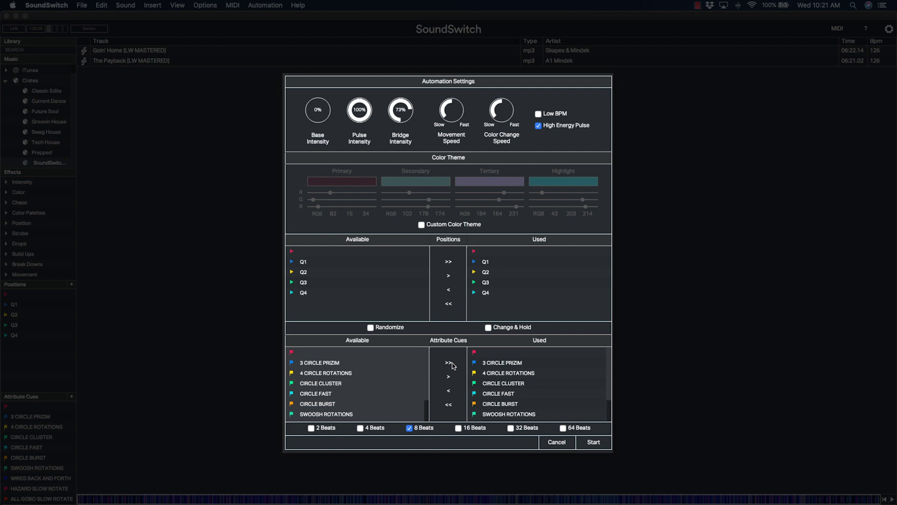
pyautogui.click(594, 443)
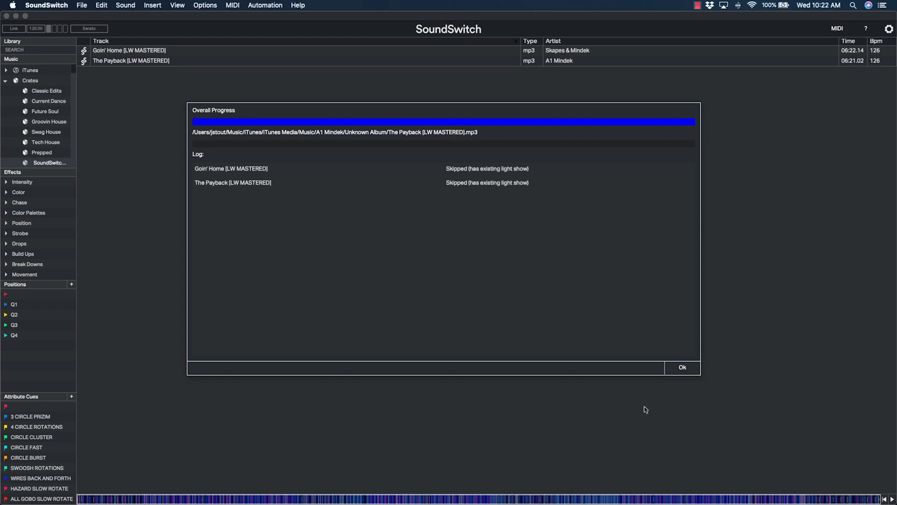
# Dismiss the autoscript report, open Goin' Home in the editor, and play it back
pyautogui.click(696, 371)
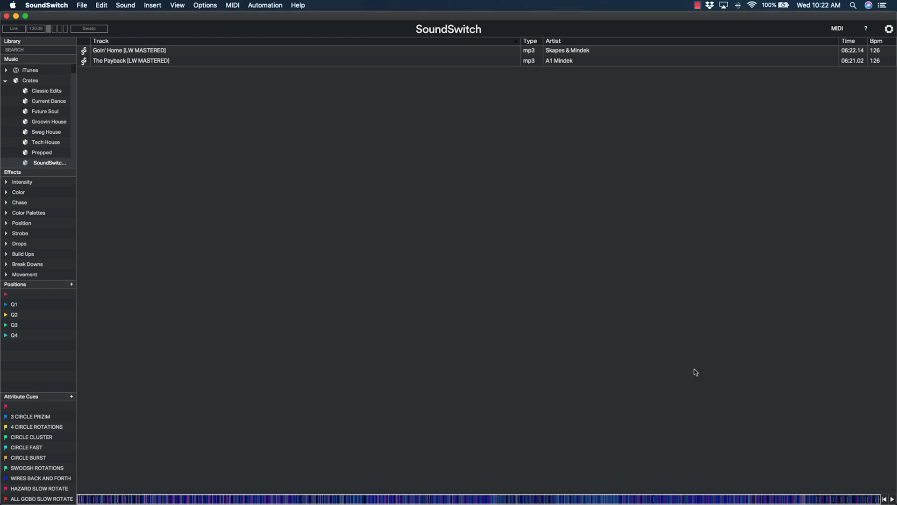
pyautogui.doubleClick(166, 55)
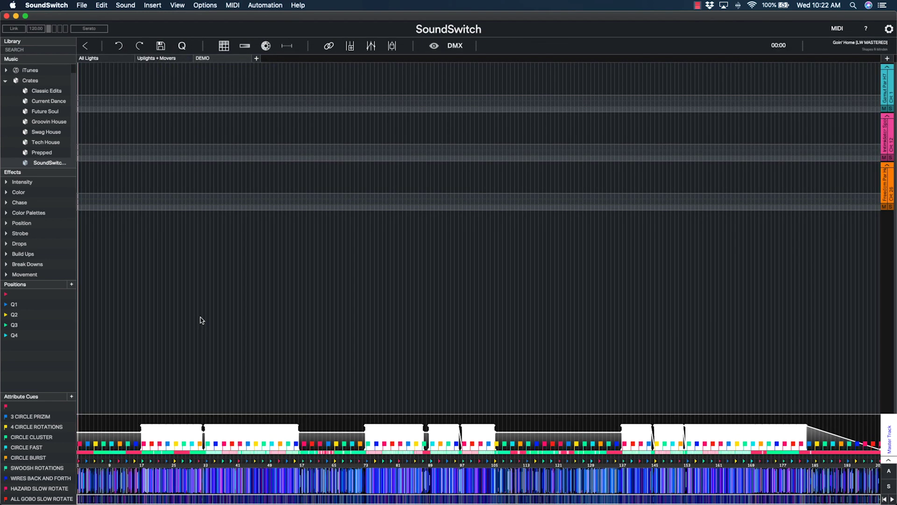
pyautogui.press('space')
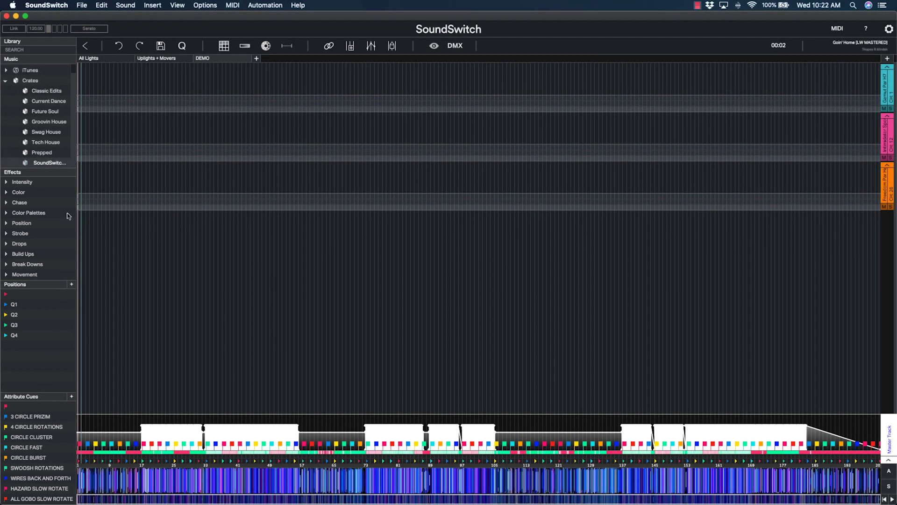
# Switch SoundSwitch to Perform mode through File > Switch Mode
pyautogui.click(80, 6)
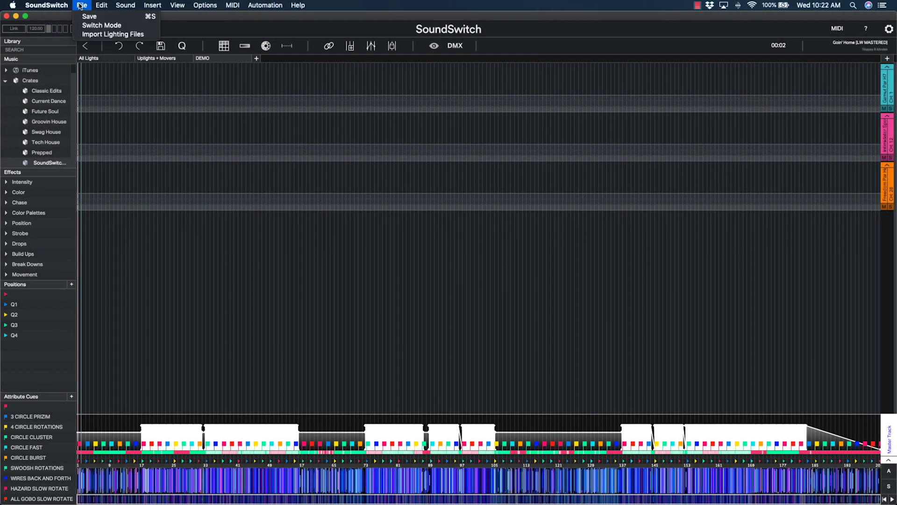
pyautogui.click(92, 26)
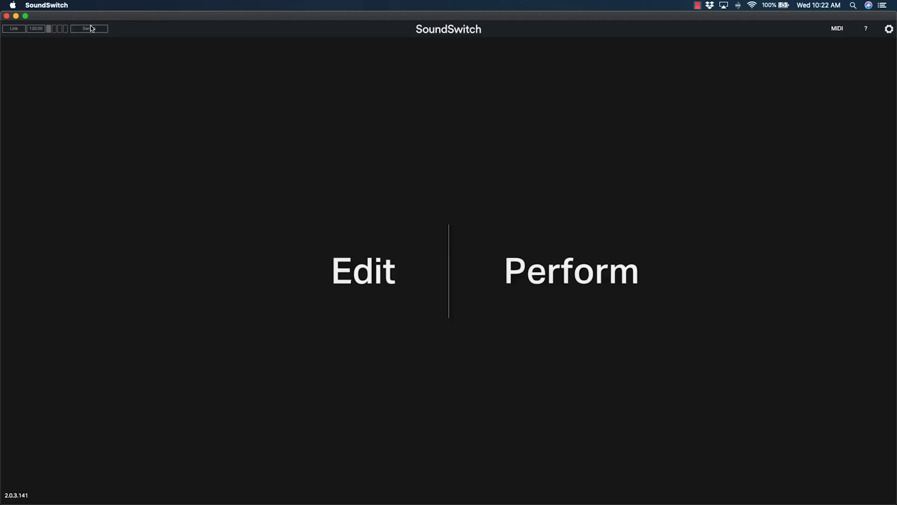
pyautogui.click(567, 263)
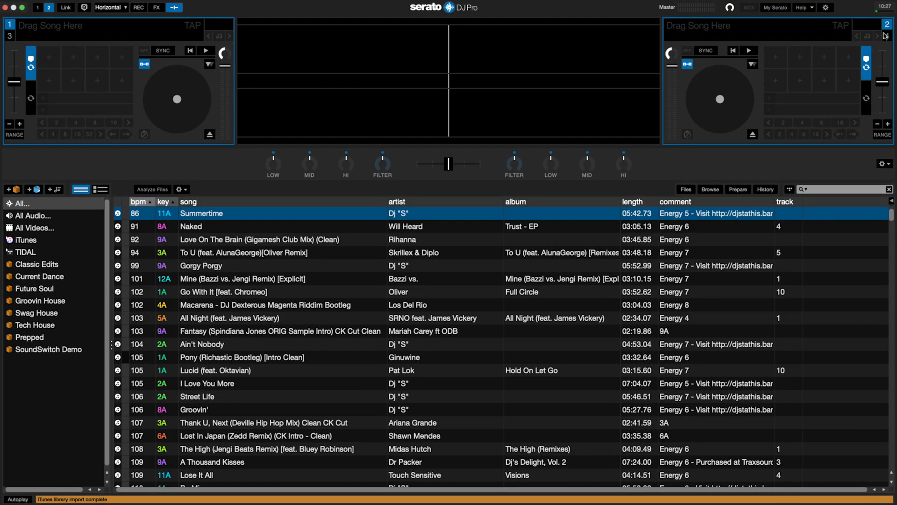
pyautogui.click(828, 8)
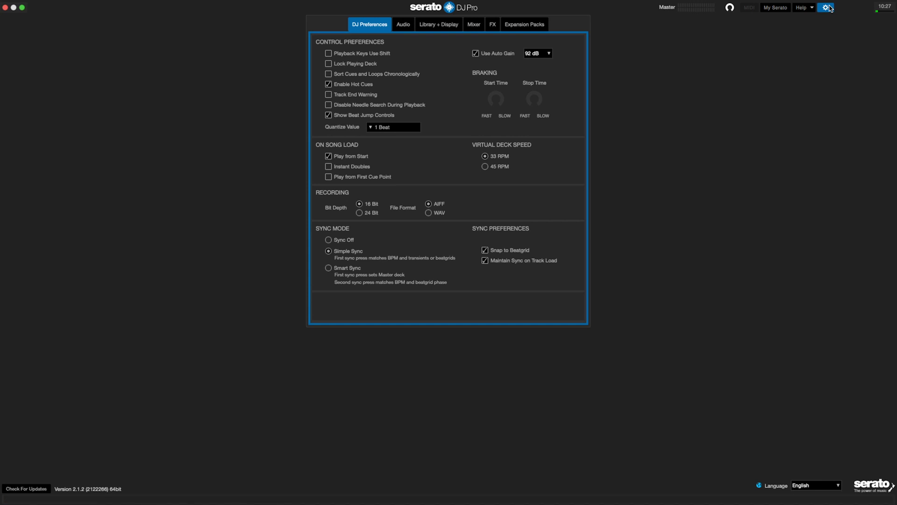
pyautogui.click(516, 31)
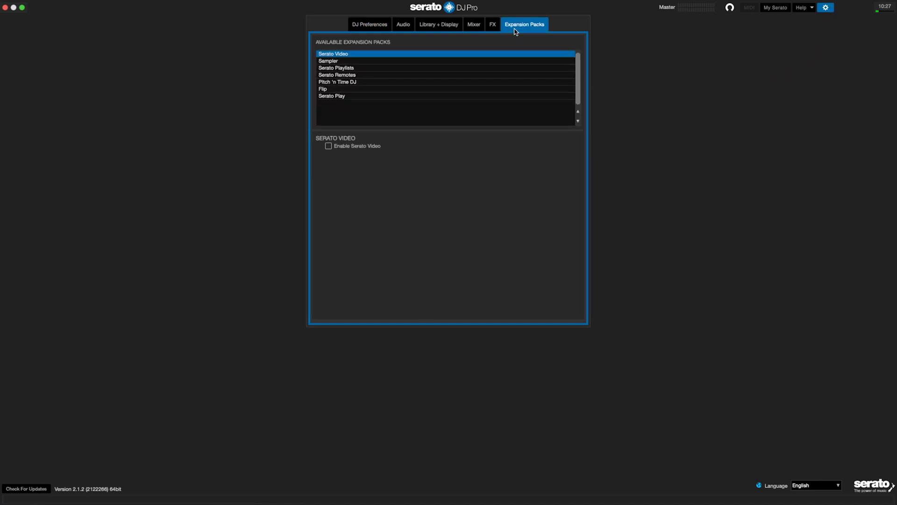
pyautogui.click(356, 76)
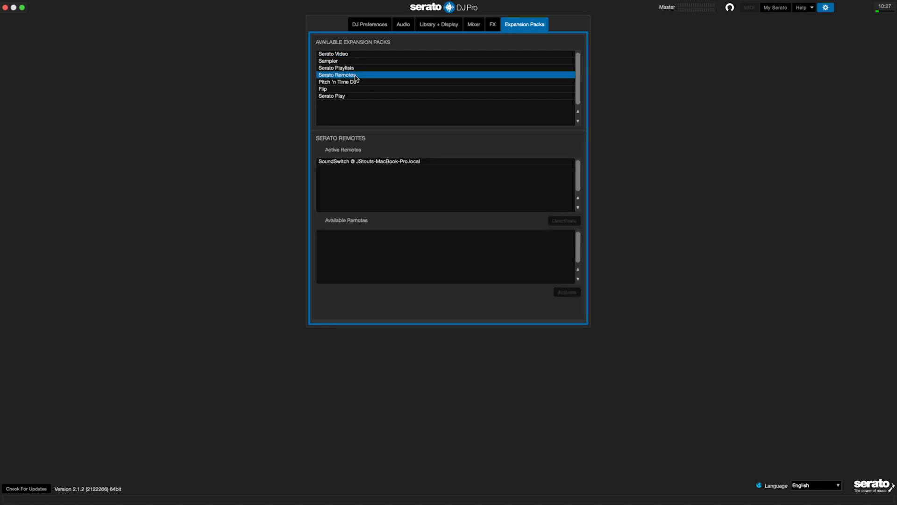
pyautogui.click(370, 161)
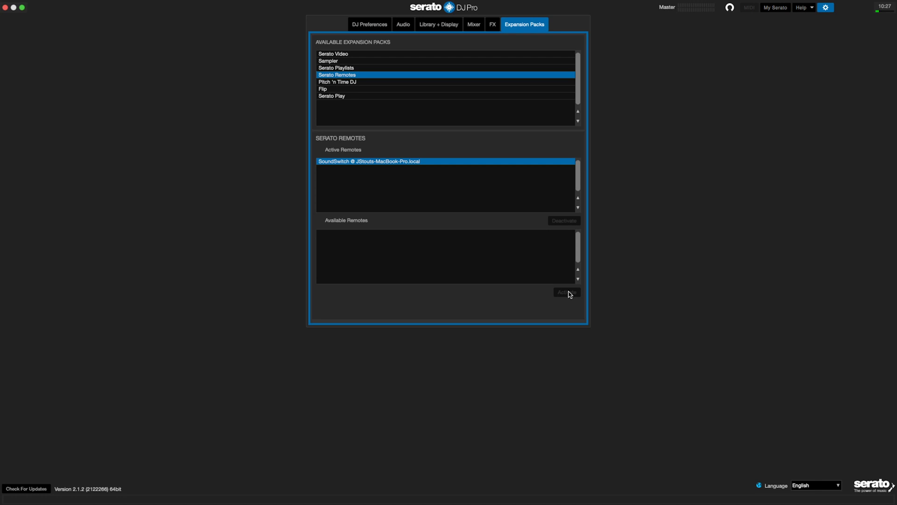
pyautogui.click(828, 8)
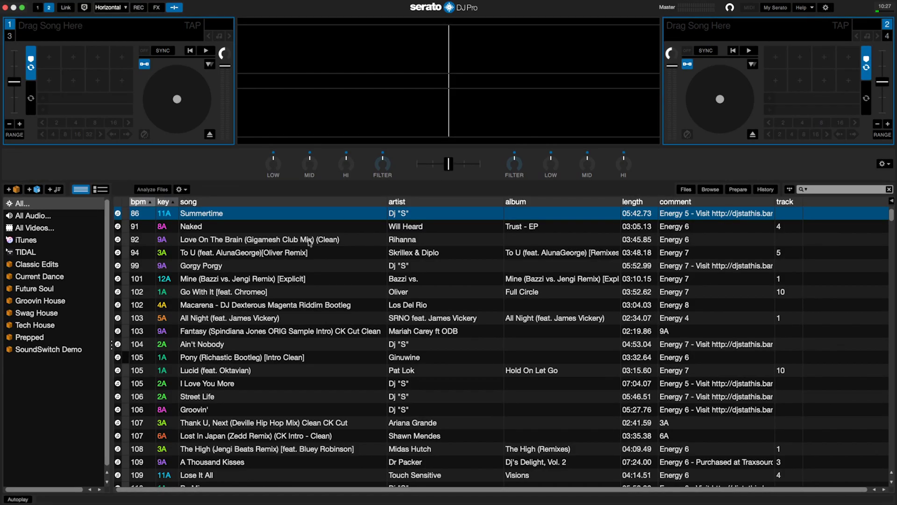
# From the SoundSwitch Demo crate, load The Payback to deck 1, Goin' Home to deck 2, and play deck 1
pyautogui.click(56, 350)
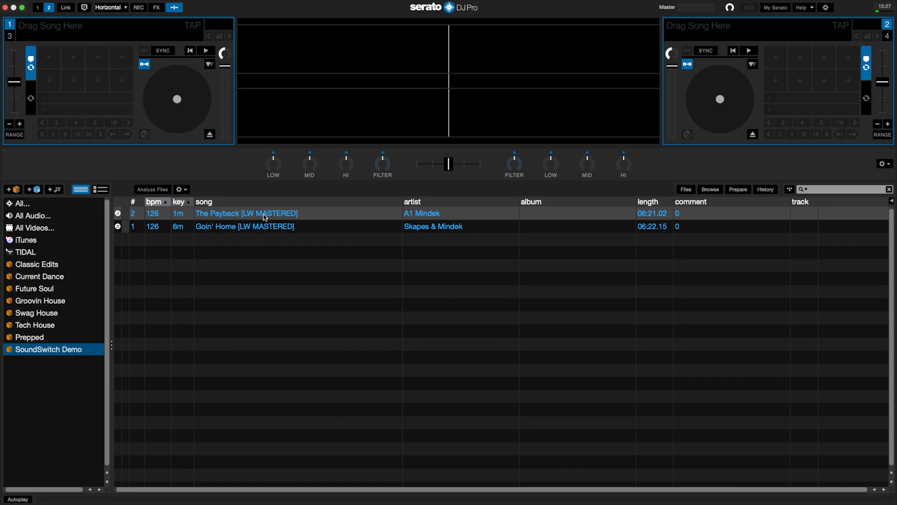
pyautogui.click(265, 215)
pyautogui.hotkey('shift', 'Left')
pyautogui.click(283, 226)
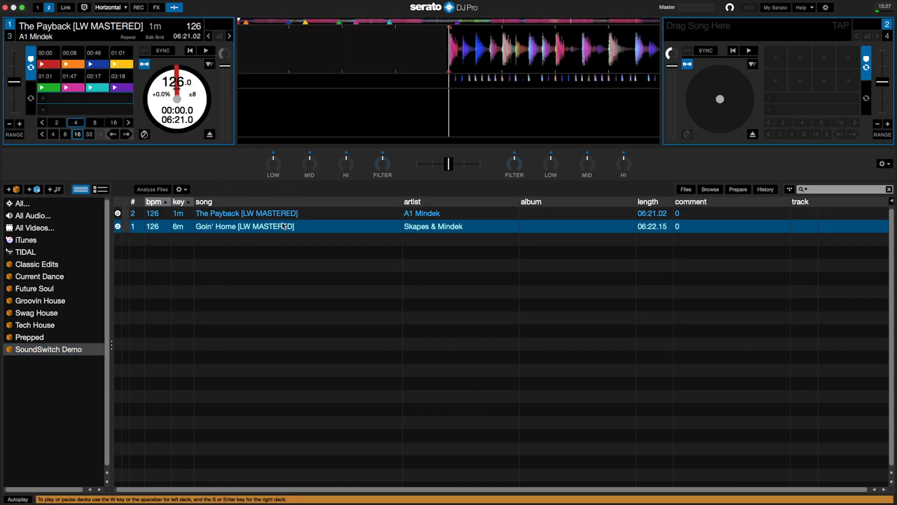
pyautogui.hotkey('shift', 'Right')
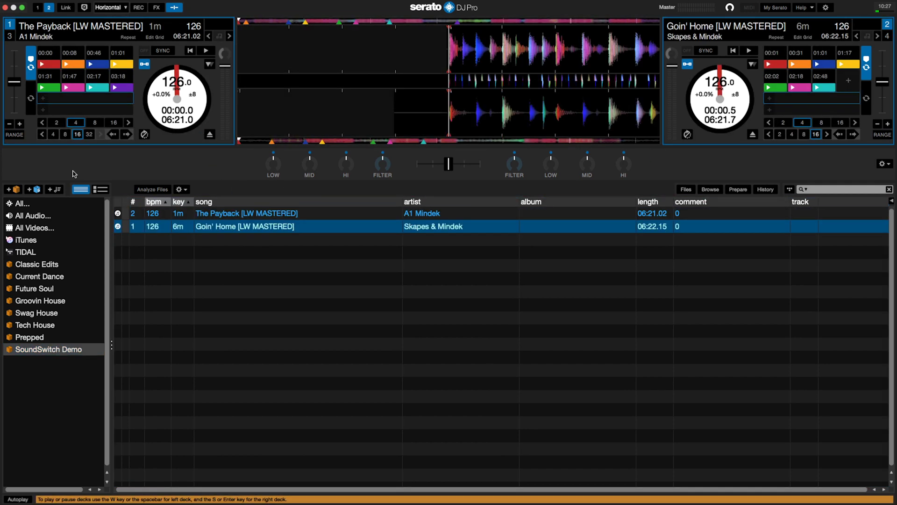
pyautogui.click(209, 52)
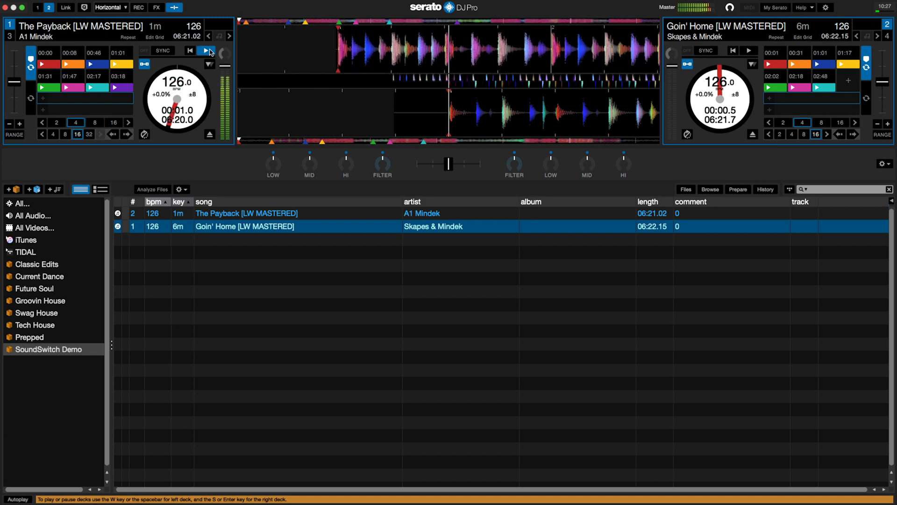